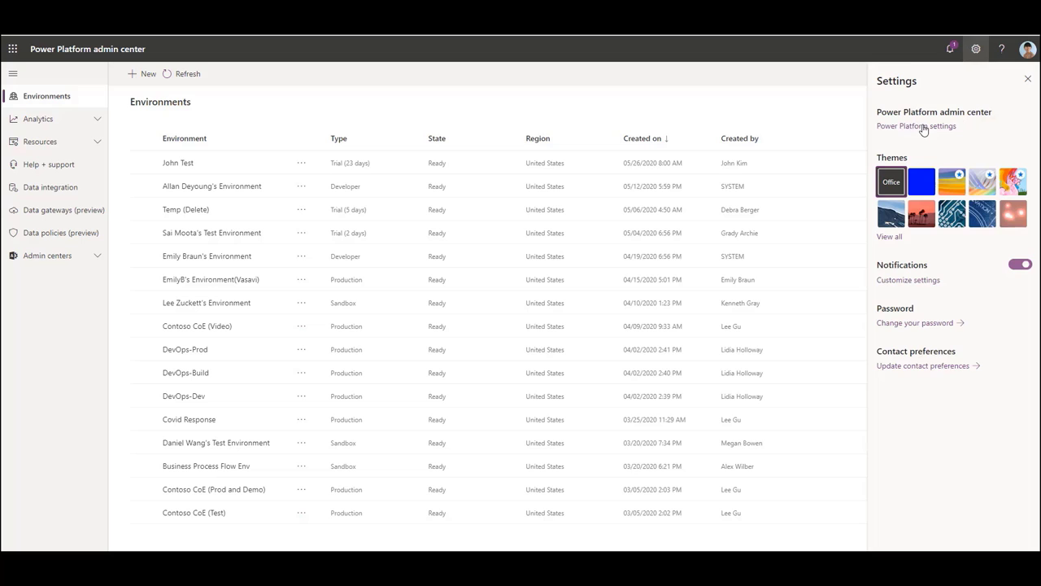
Step: Save the Power Platform governance settings with production and trial environment creation limited to only specific admins, and close the settings
left_click(922, 128)
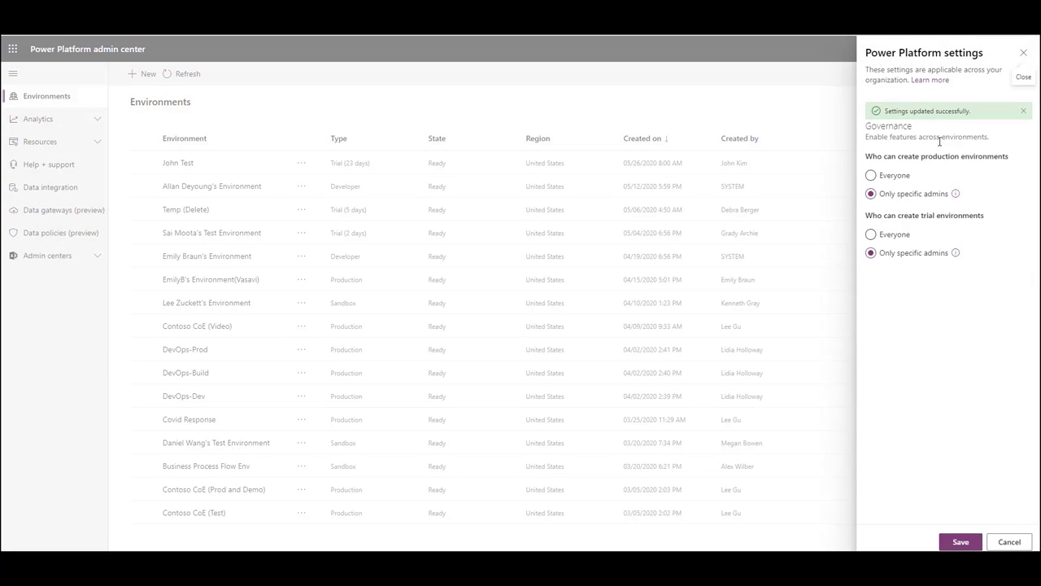
left_click_drag(923, 157, 981, 163)
left_click_drag(924, 217, 961, 221)
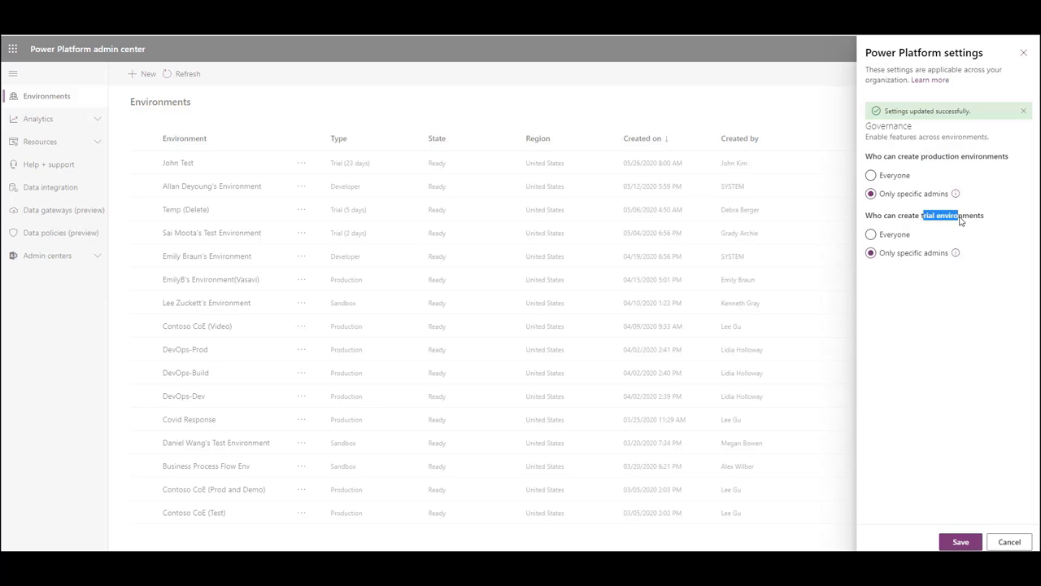
left_click(956, 194)
left_click(966, 542)
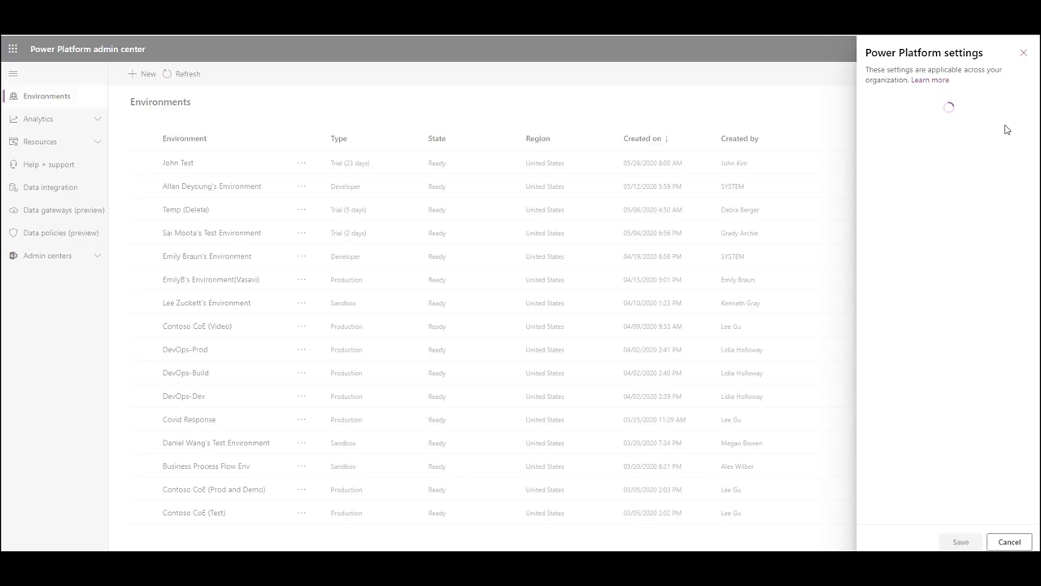
left_click(1024, 53)
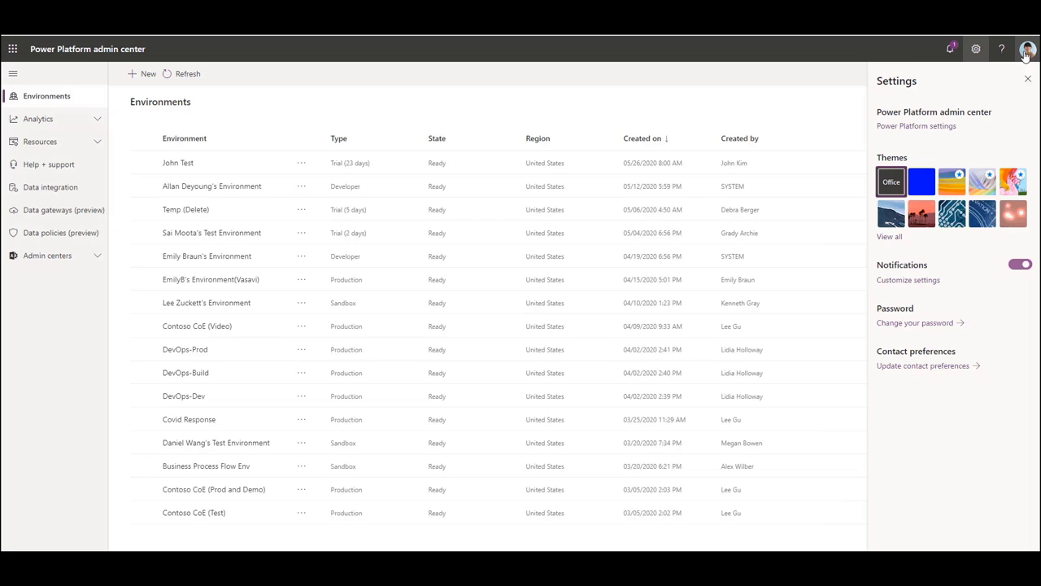
left_click(1029, 80)
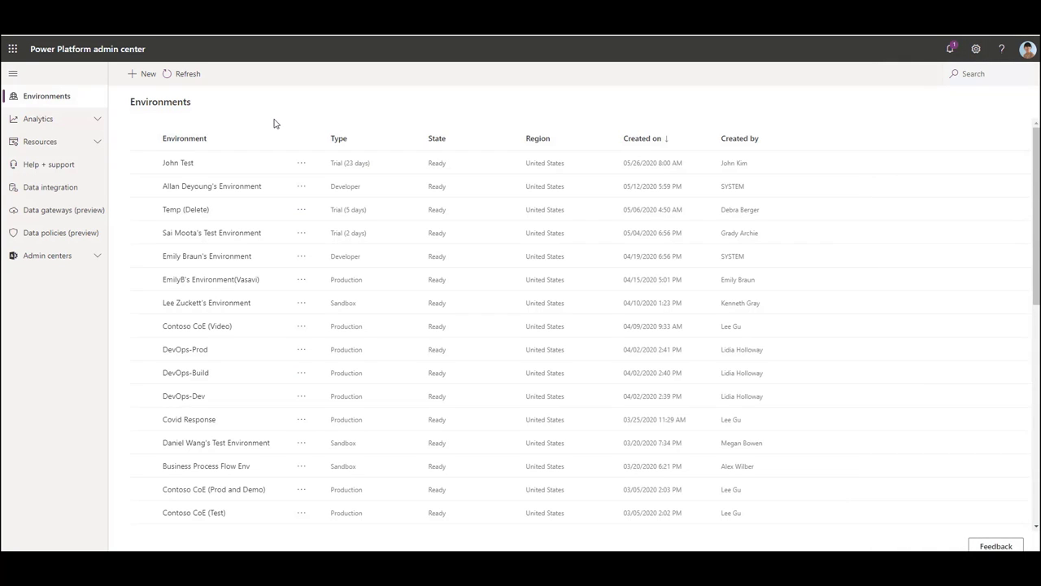
Step: Rename the Contoso (default) environment to Personal Productivity and save its details
scroll(300, 363, "down", 10)
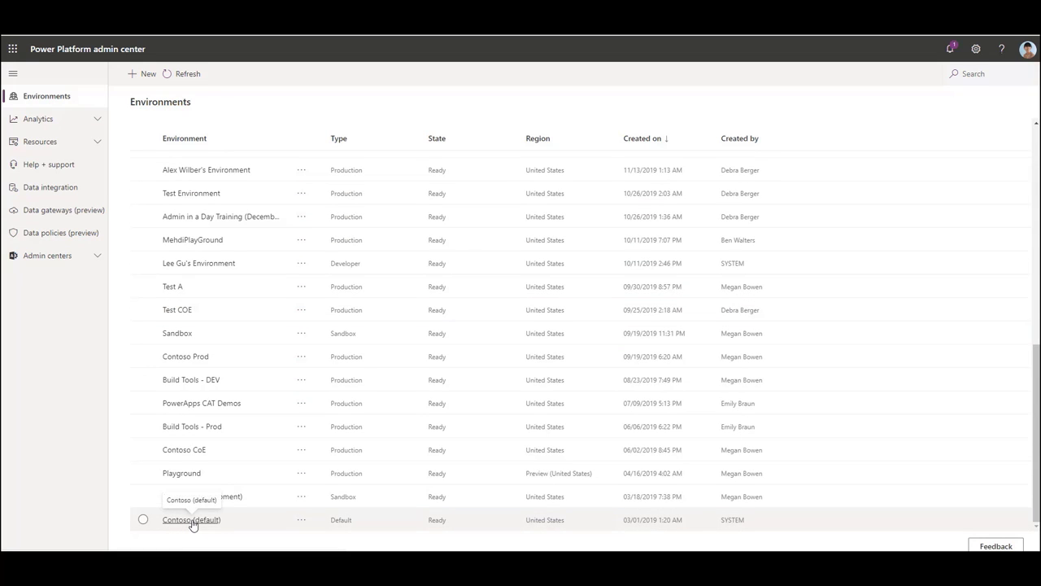
left_click(192, 521)
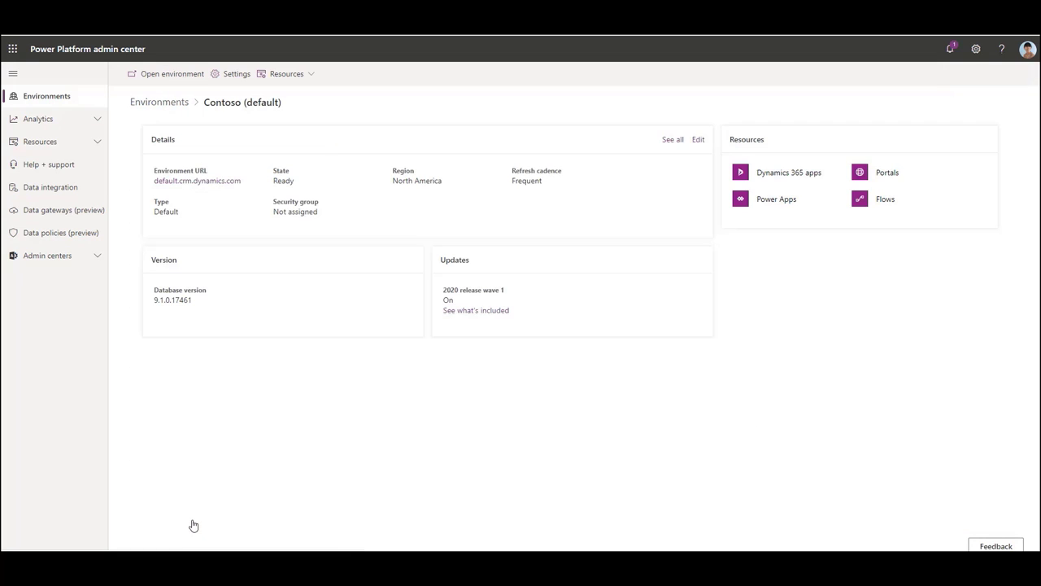
left_click(698, 140)
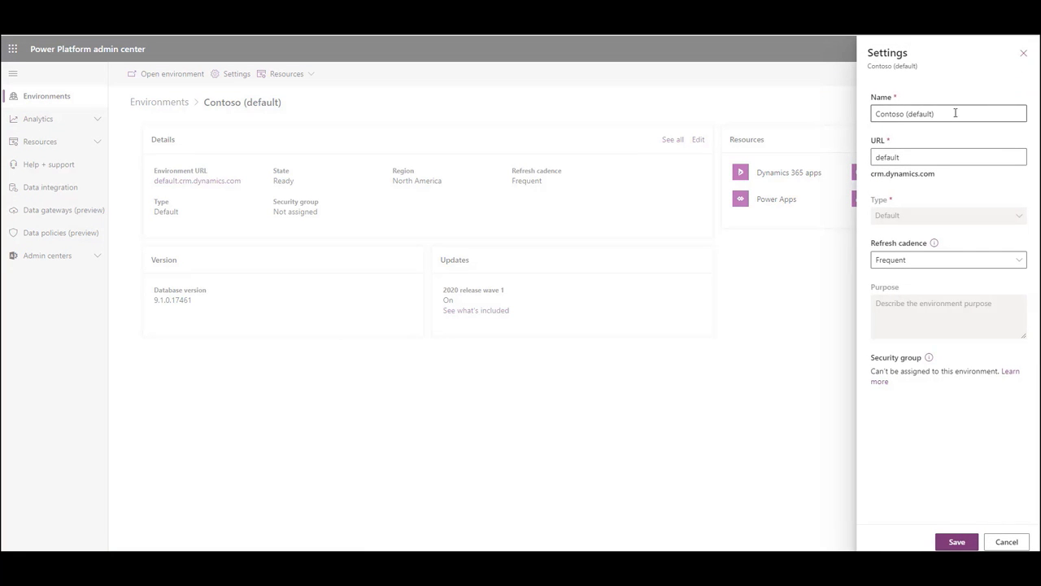
left_click_drag(955, 113, 803, 116)
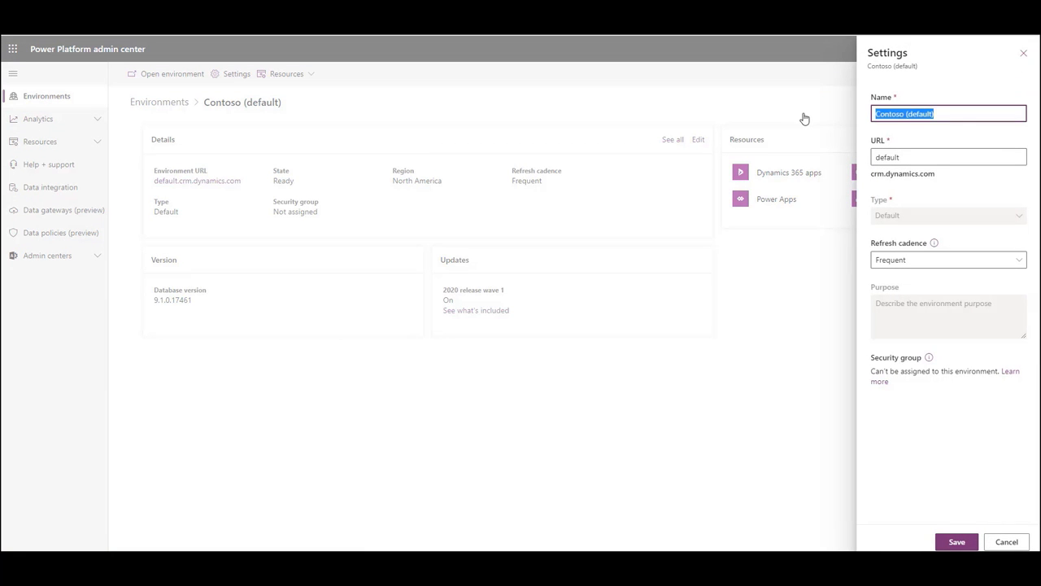
type("P")
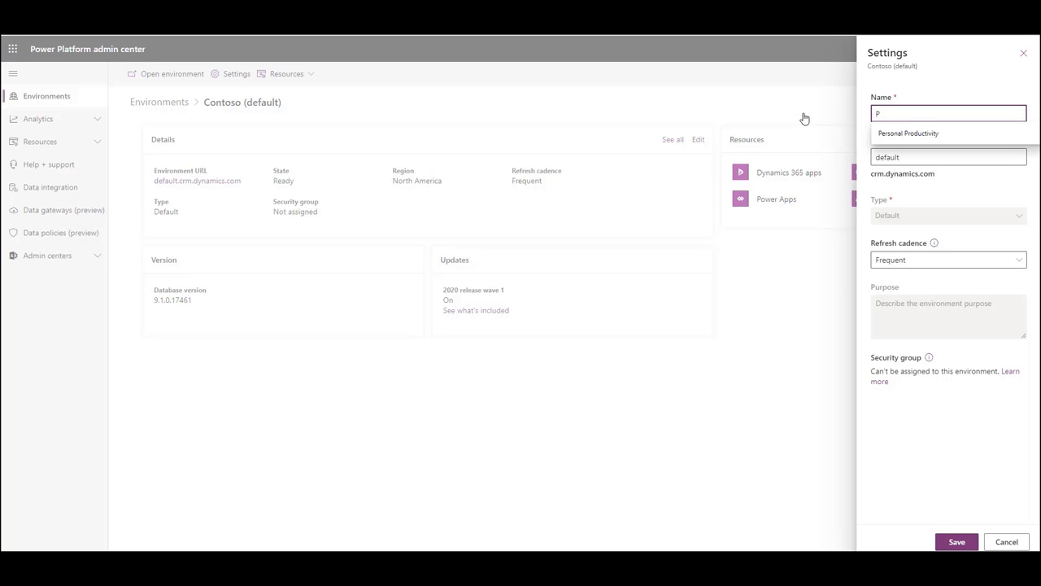
type("ersonal Producitivyt")
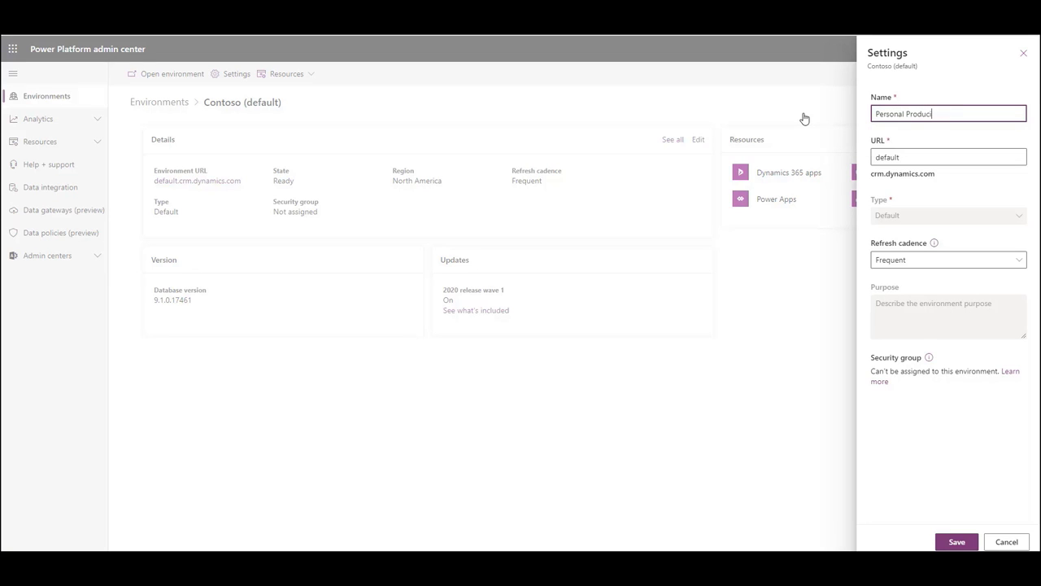
key("Down")
key("Return")
key("Tab")
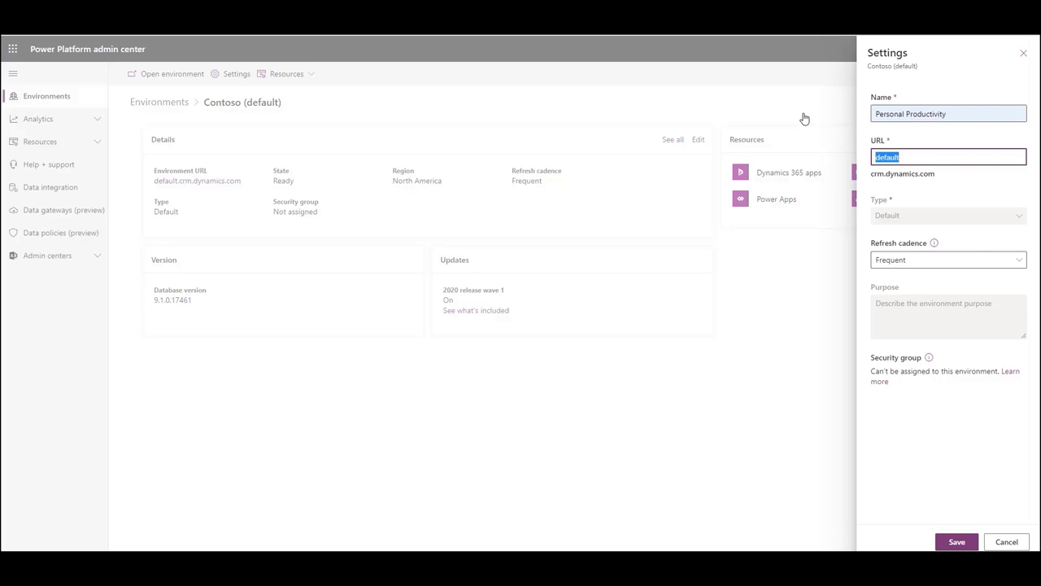
left_click(957, 542)
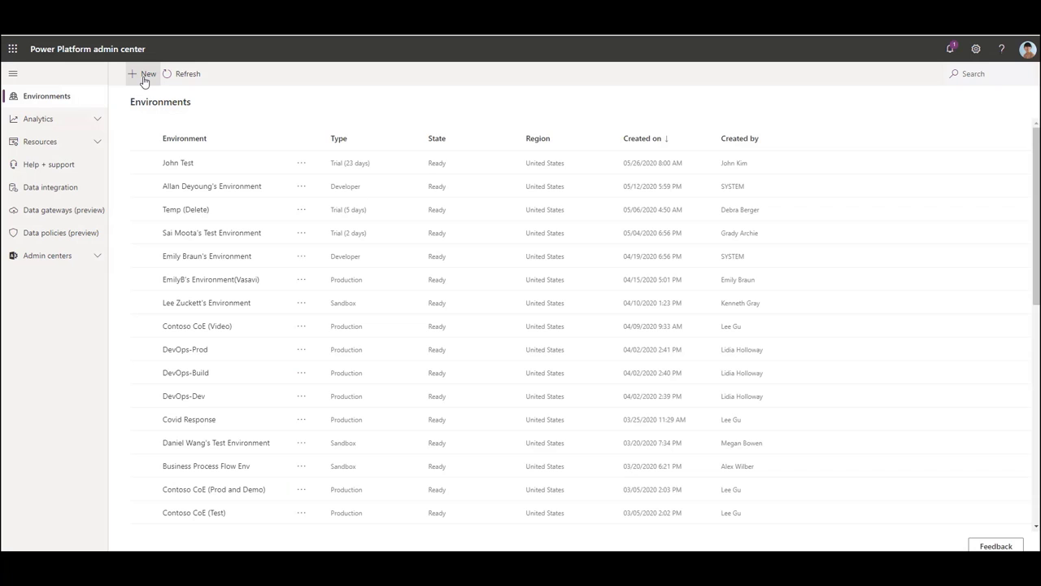
Step: Set up a new Production environment named Bootcamp Environment with a database, and continue to its database settings
left_click(143, 78)
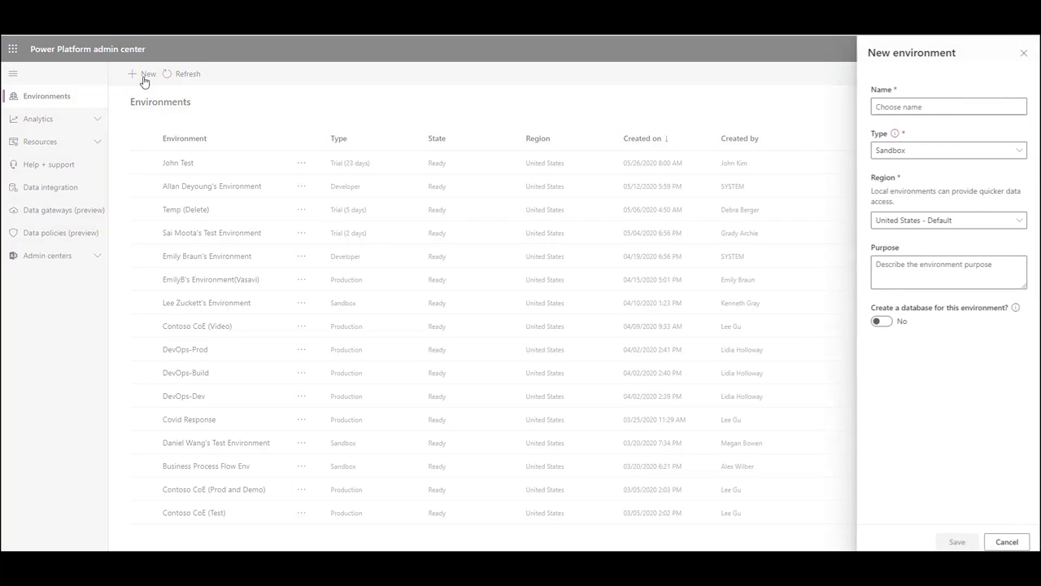
left_click(935, 109)
type("Bootcamp Environment")
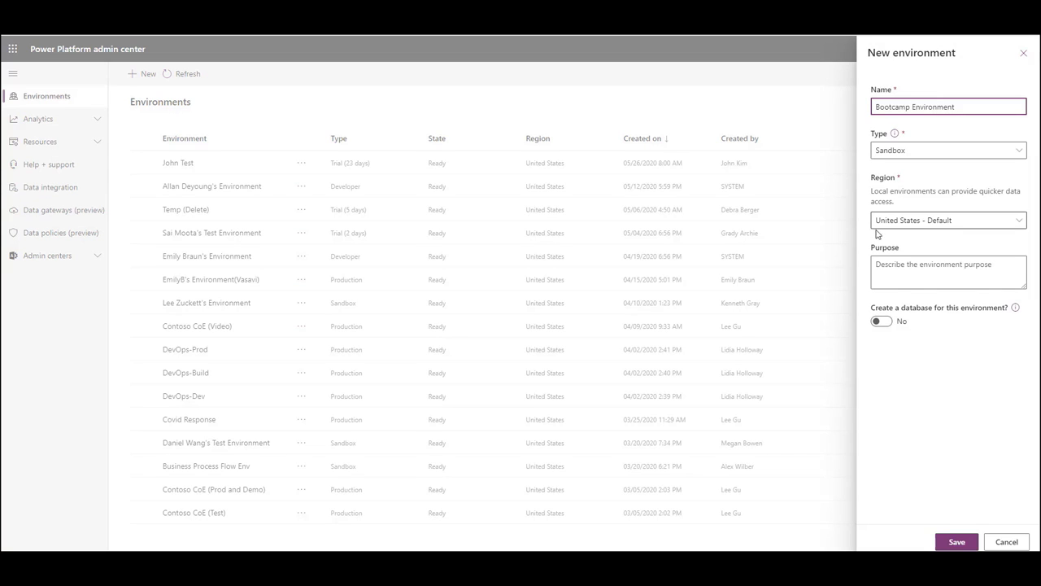
left_click(915, 154)
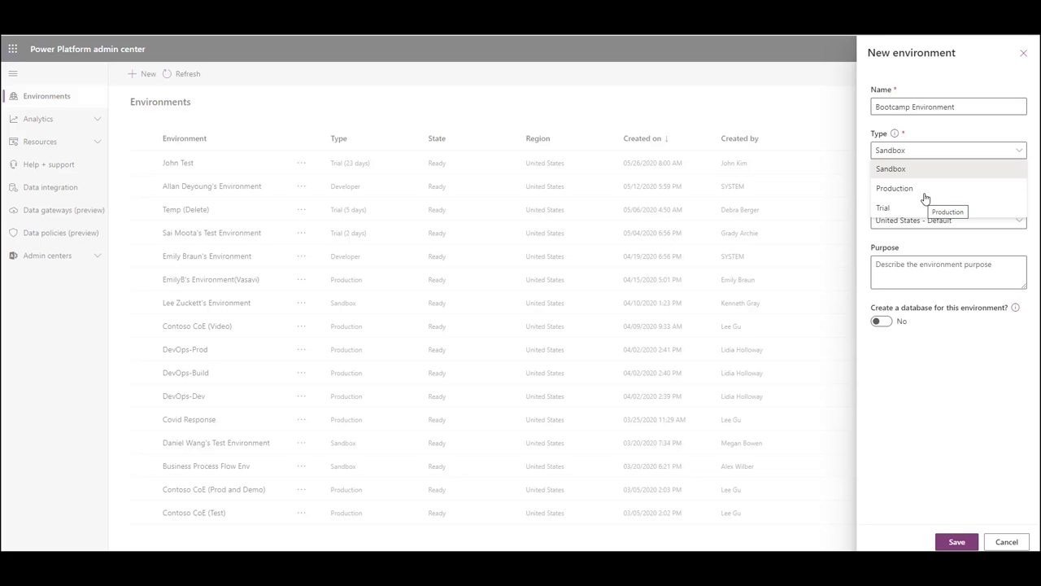
left_click(922, 192)
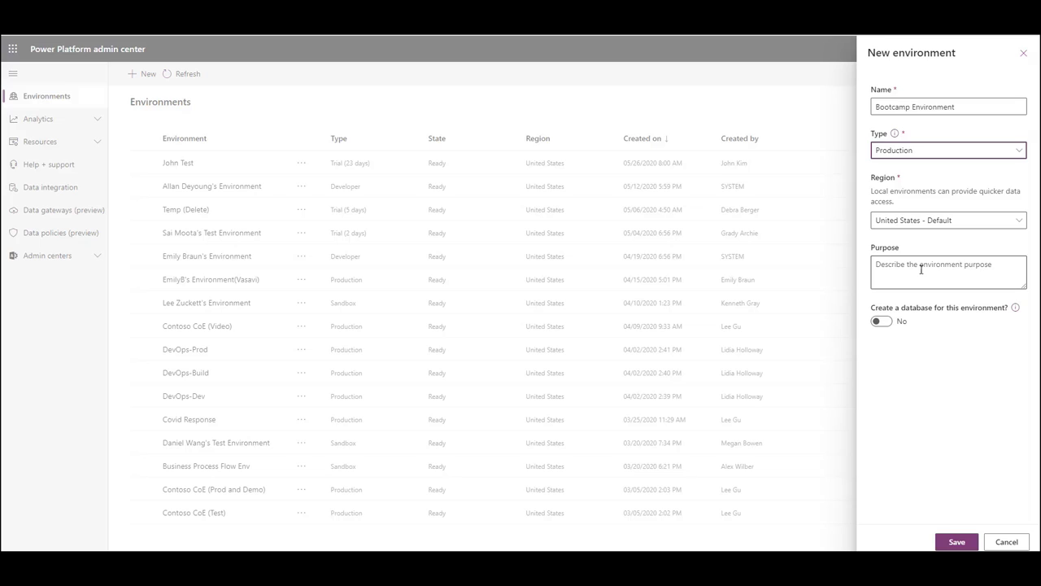
left_click(881, 322)
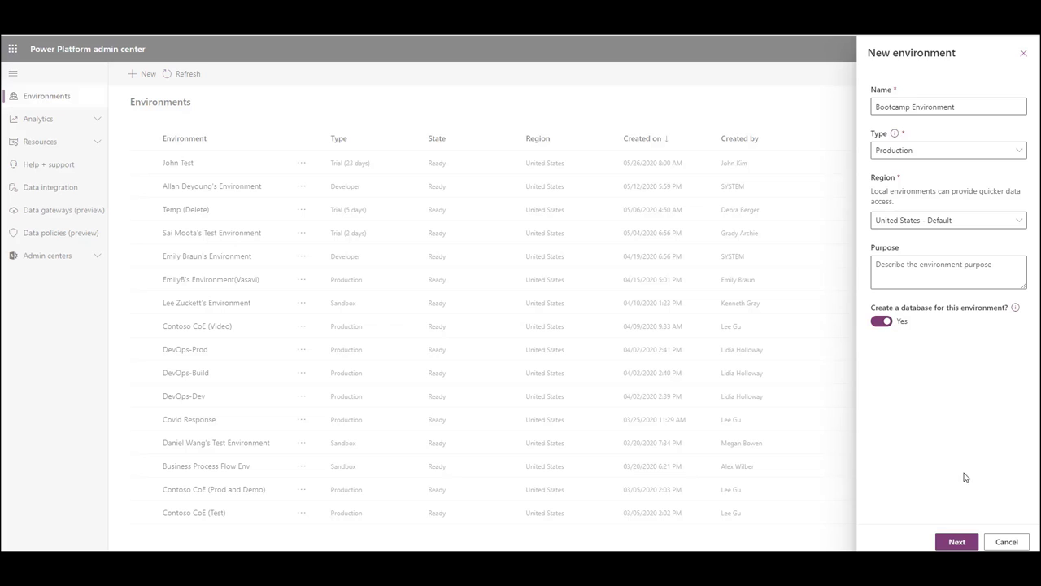
left_click(956, 541)
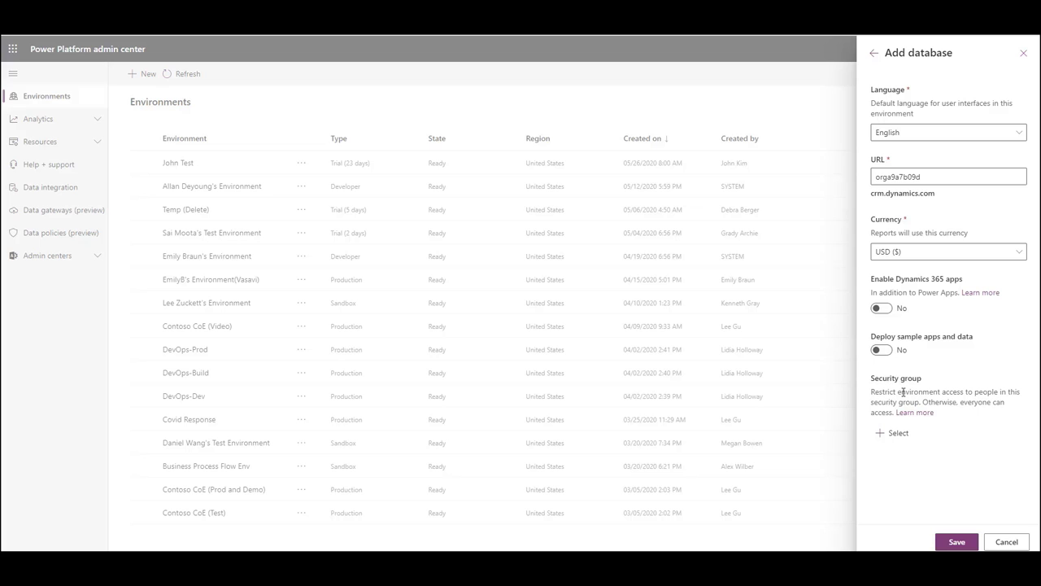
Step: Browse the security groups available for restricting access to the new environment, and cancel the selection
left_click(893, 433)
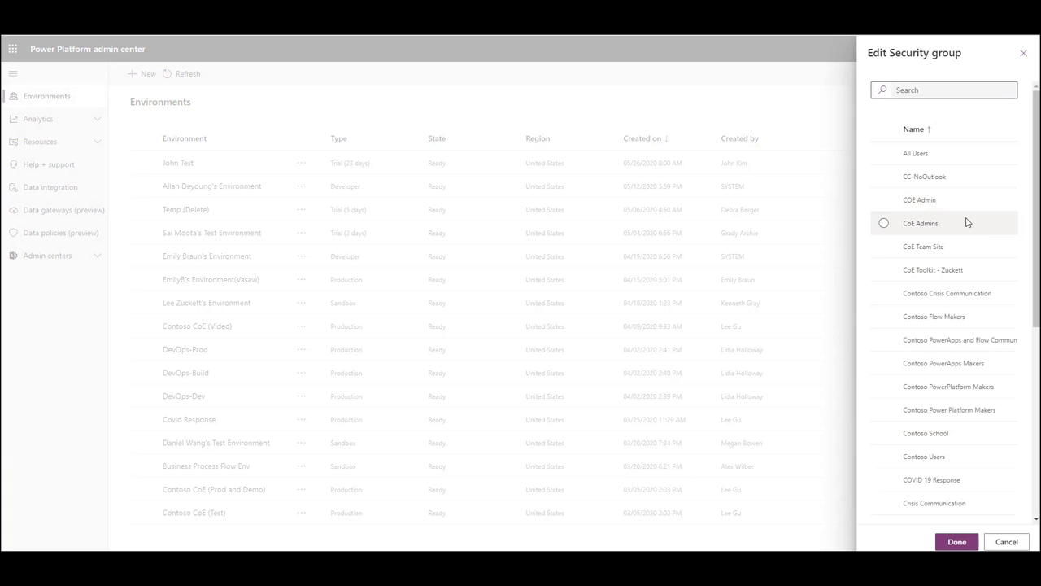
scroll(967, 223, "down", 5)
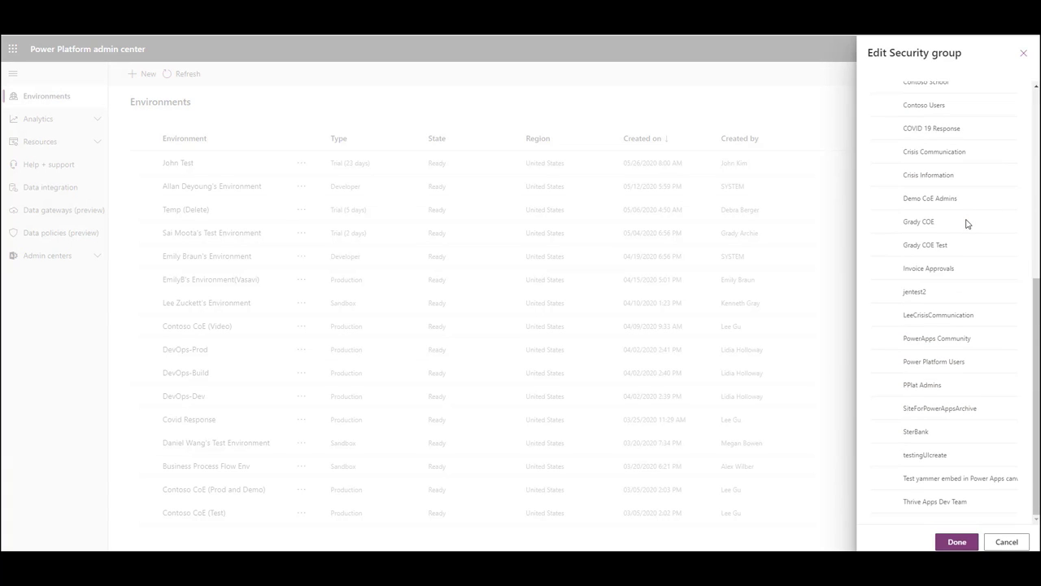
scroll(967, 222, "up", 6)
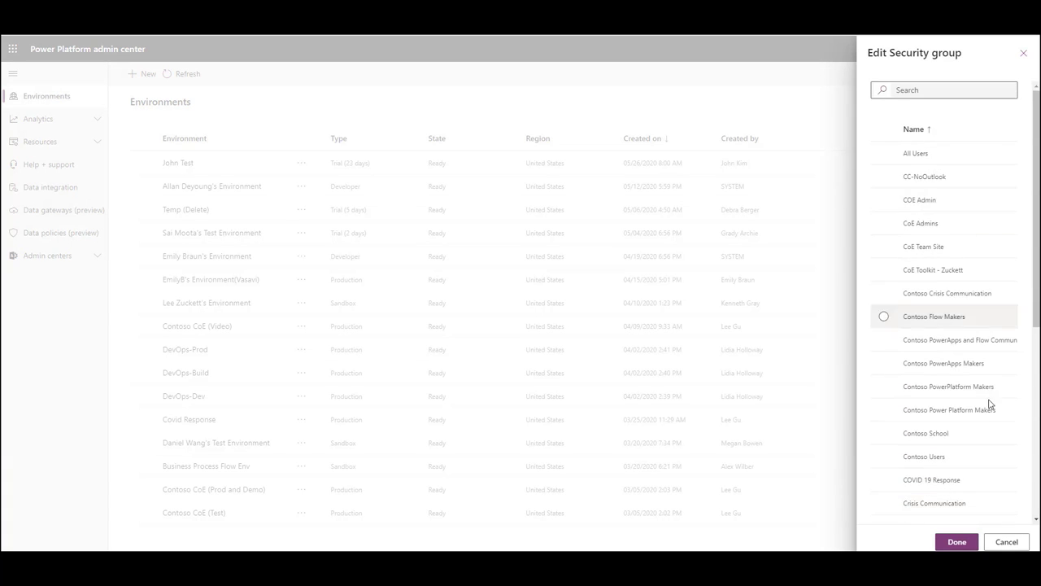
left_click(1007, 540)
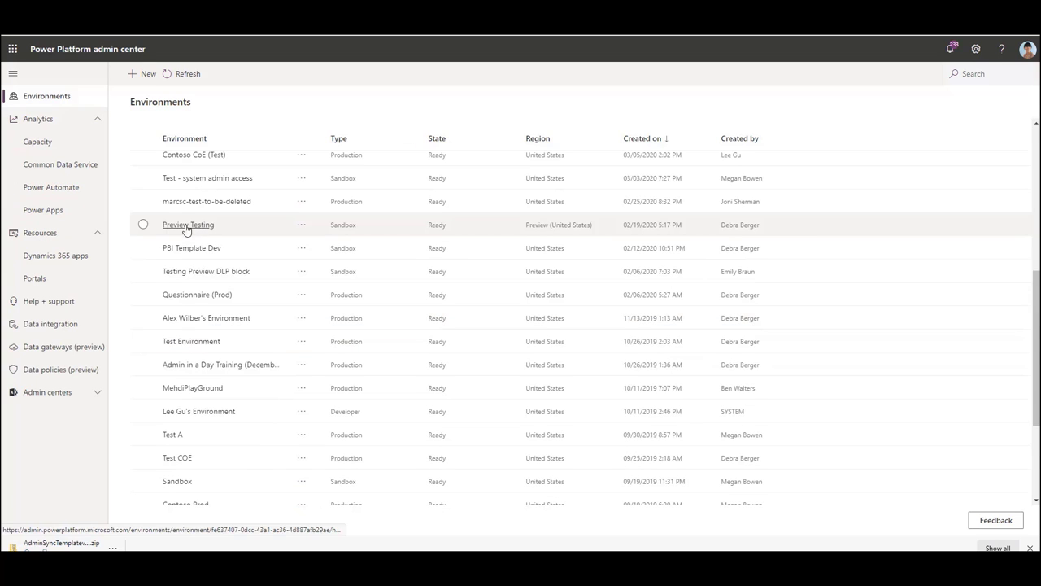
Step: Try to add a user to the Environment Maker role of the Preview Testing environment, and cancel the addition
left_click(194, 228)
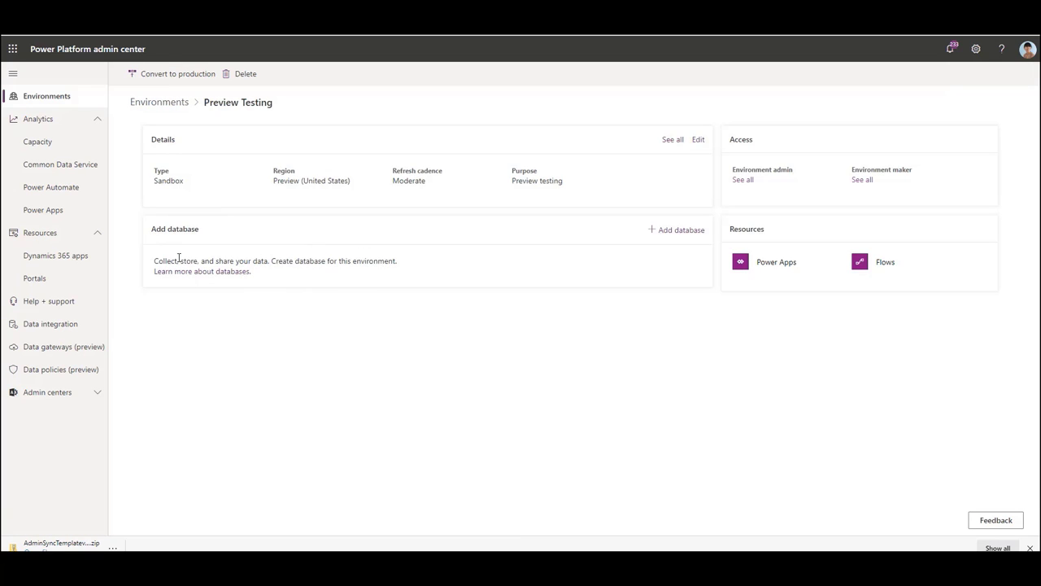
left_click(864, 182)
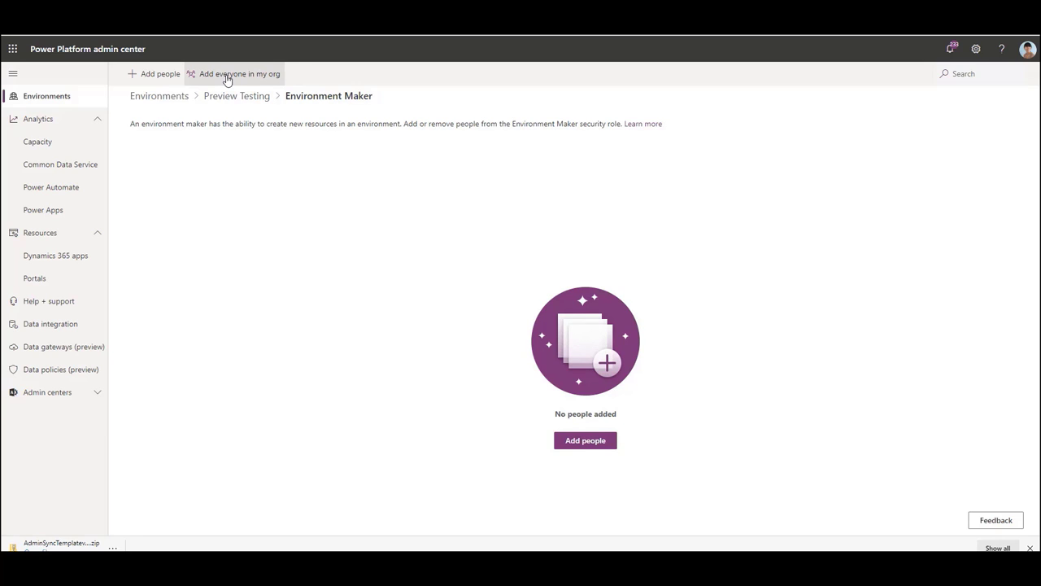
left_click(152, 74)
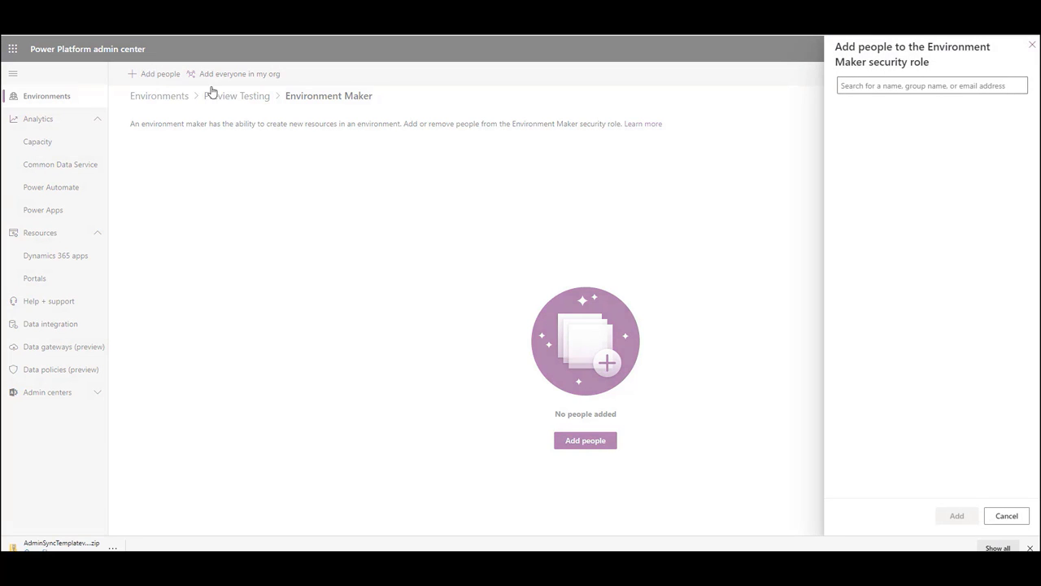
left_click(881, 87)
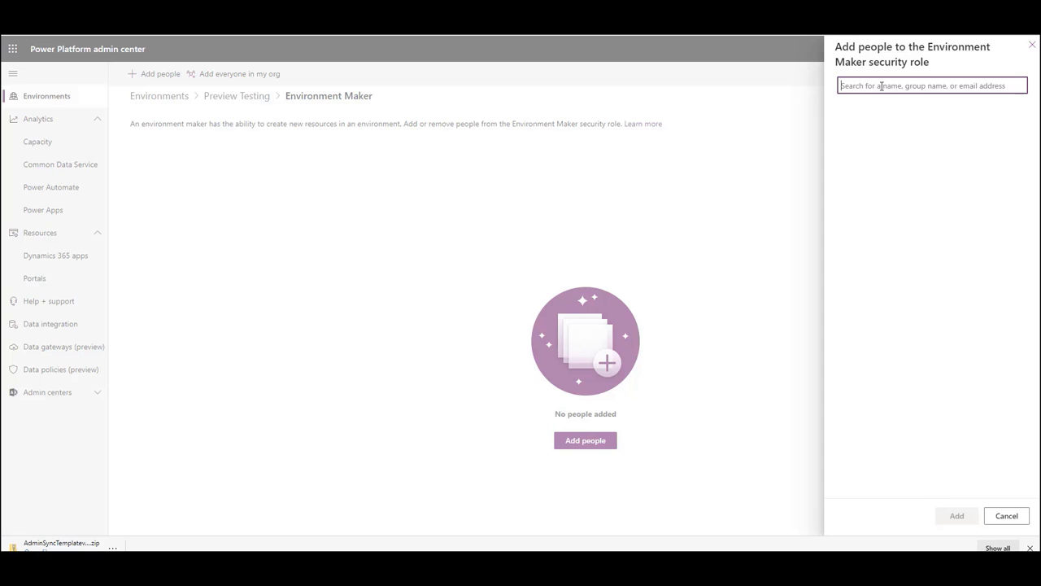
type("adele")
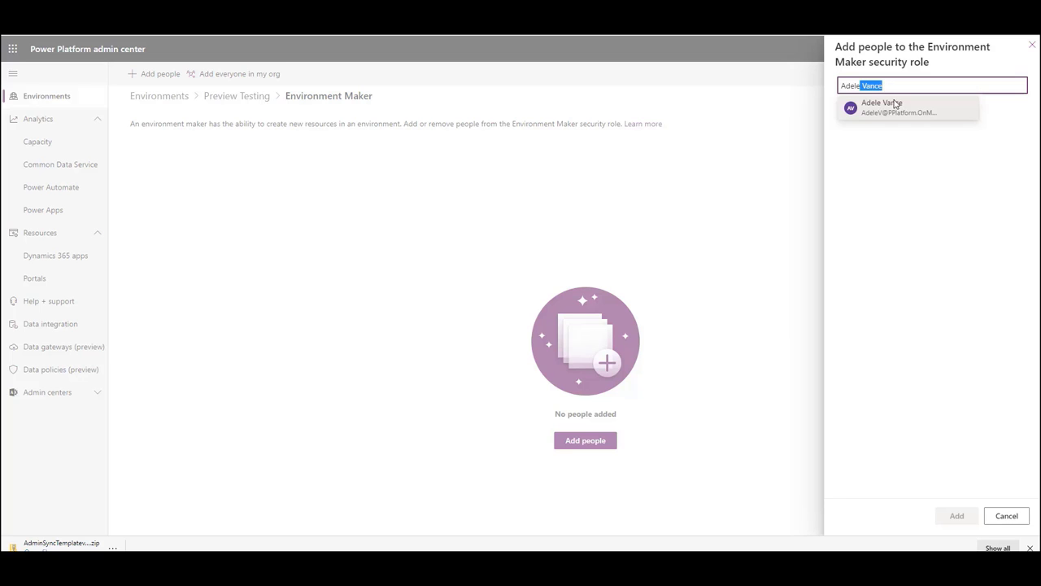
left_click(896, 103)
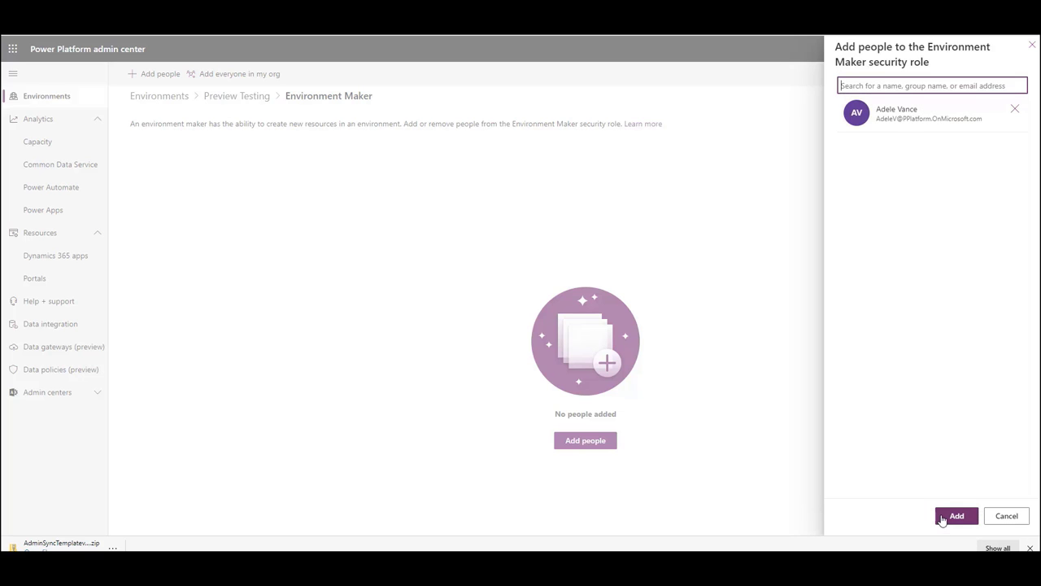
left_click(1013, 517)
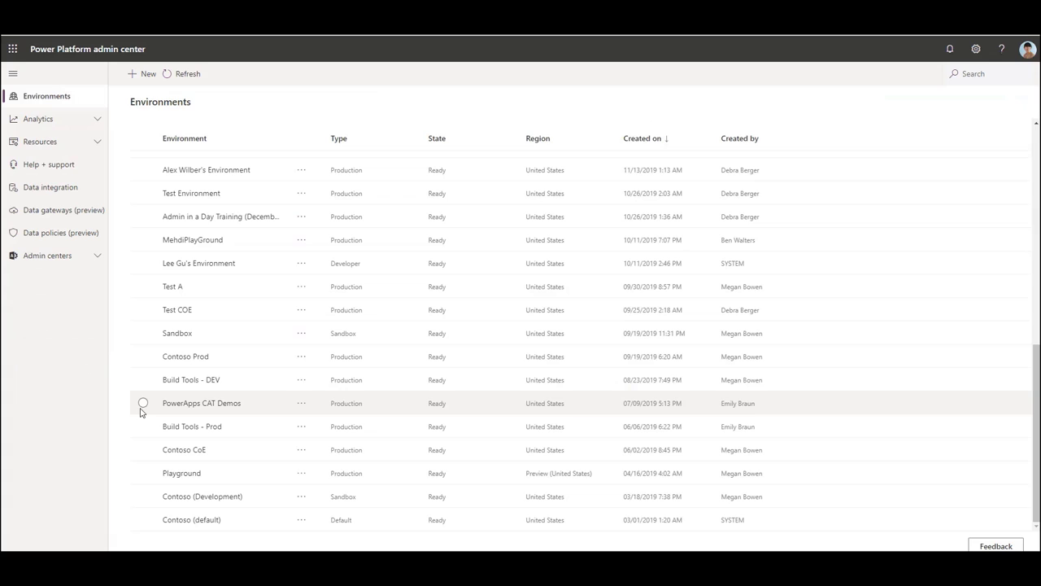
Step: Start a new security role in the Contoso CoE environment and name it CoE Maker Security Role
left_click(187, 450)
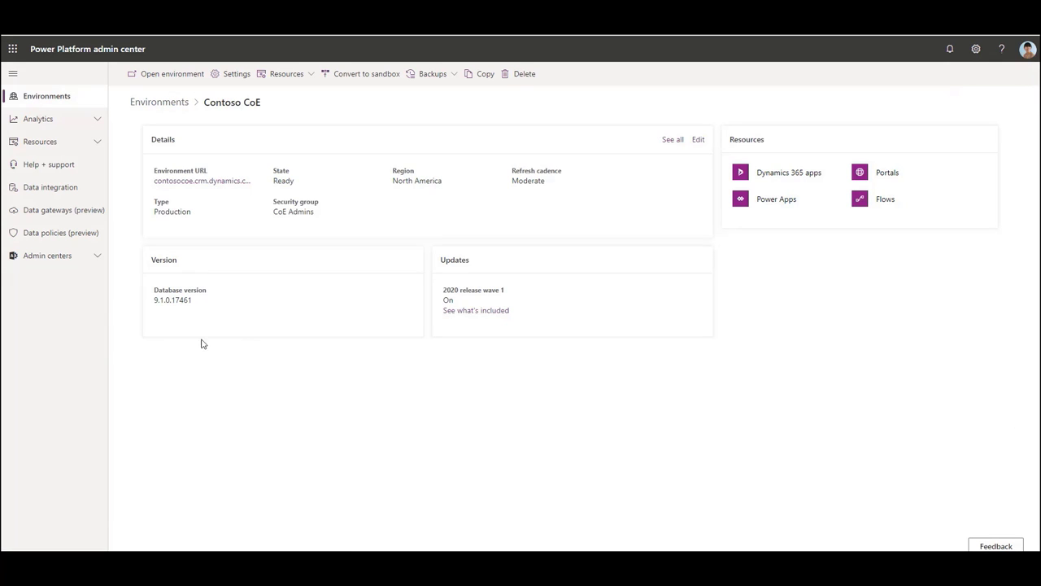
left_click(238, 79)
left_click(189, 225)
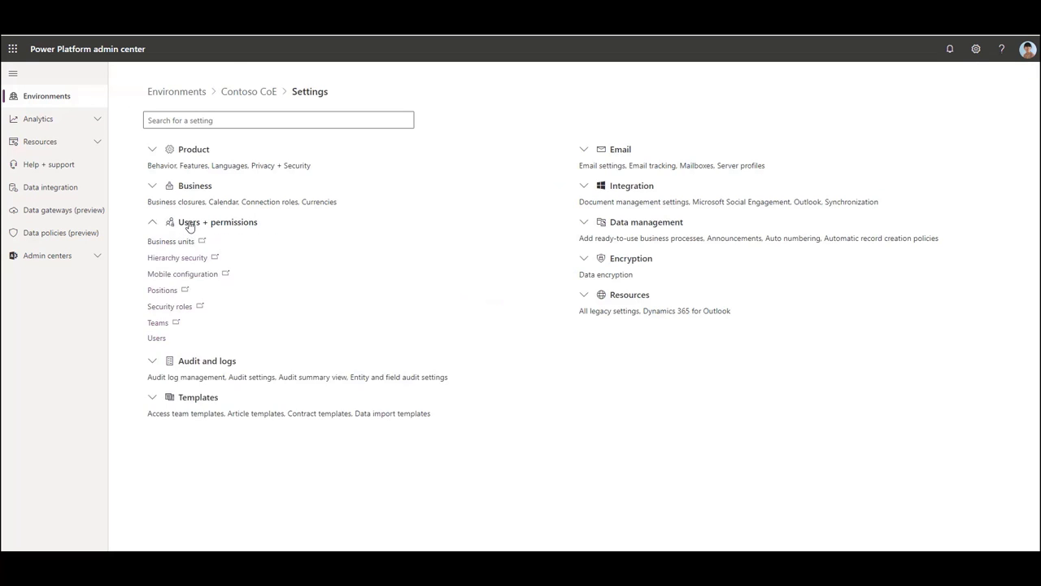
left_click(177, 309)
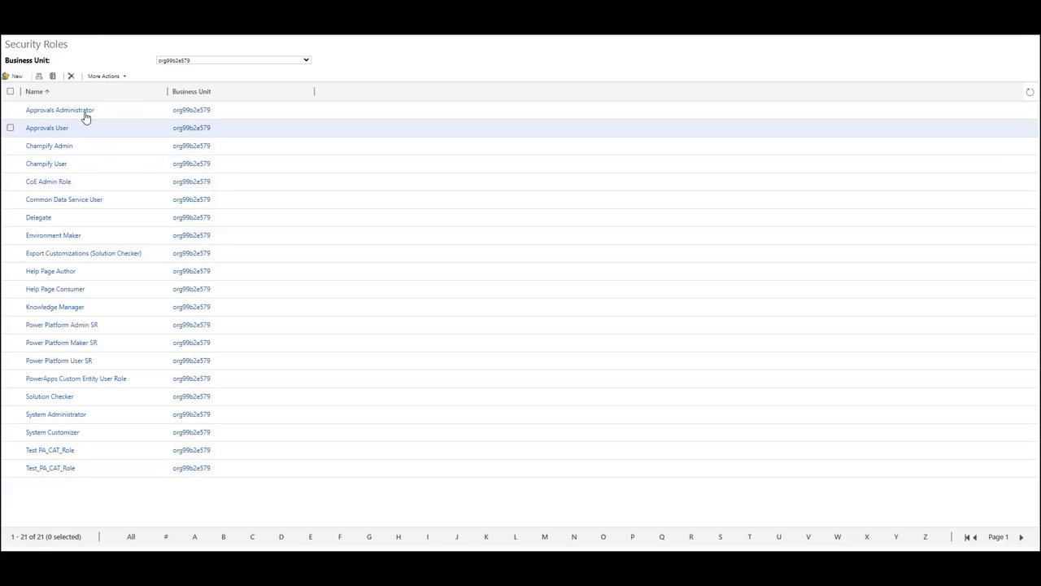
left_click(18, 76)
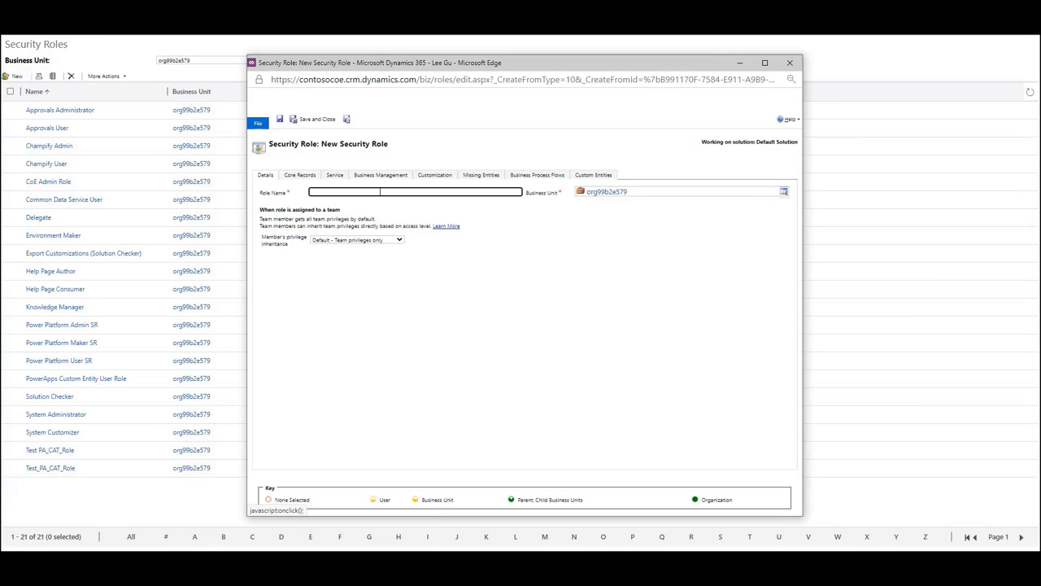
type("CoE")
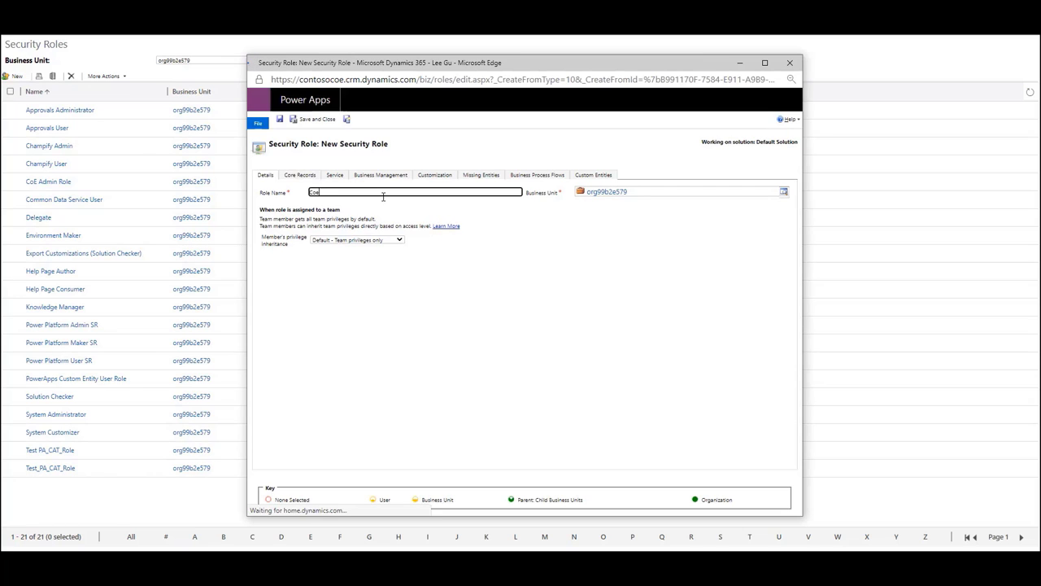
type("Maker Security Role")
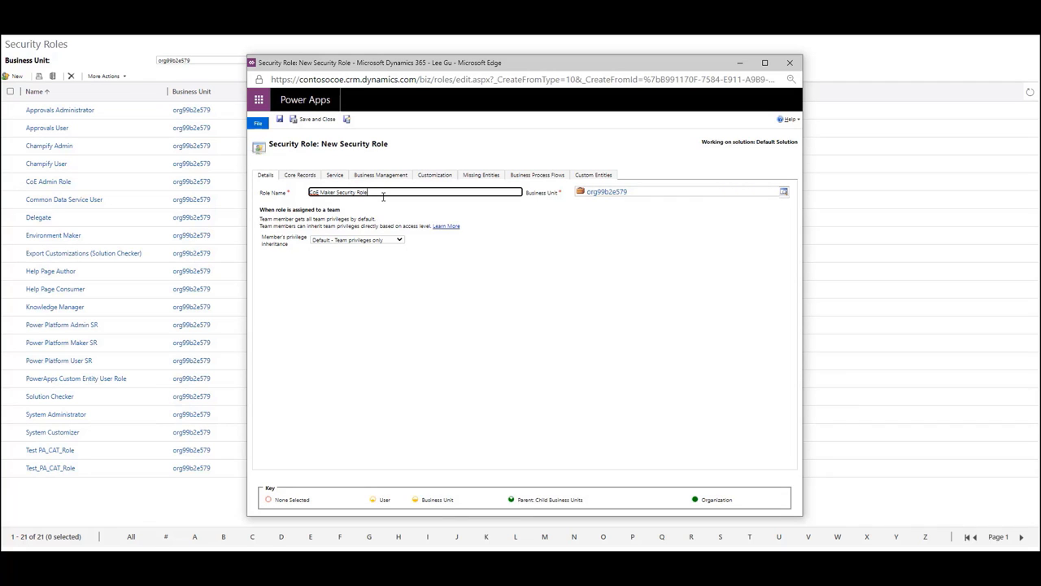
Step: Set the Account entity's Read privilege to Organization level, and cycle all of Account's privileges through the access levels
left_click(296, 176)
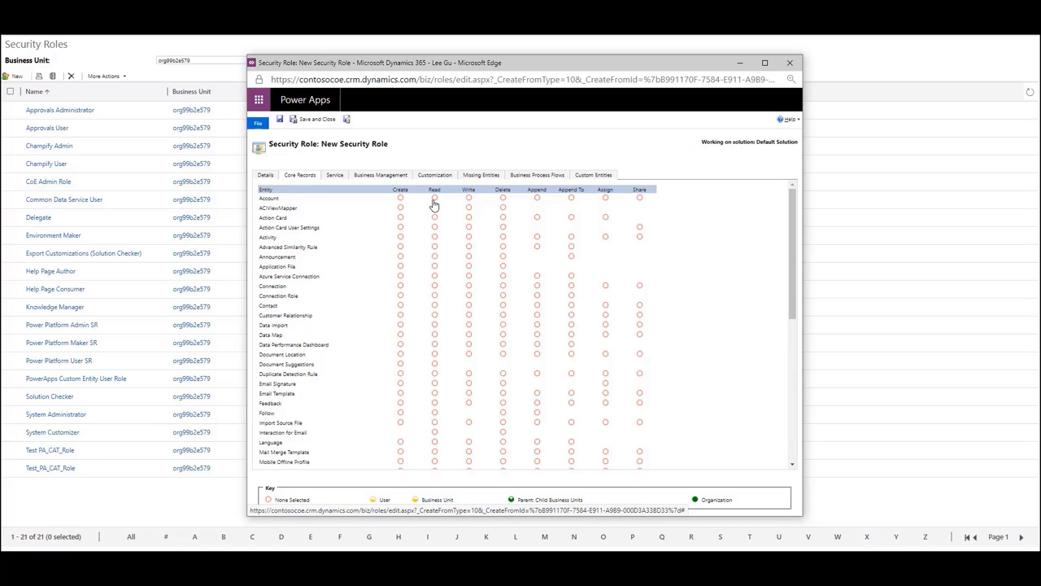
left_click(435, 200)
left_click(436, 203)
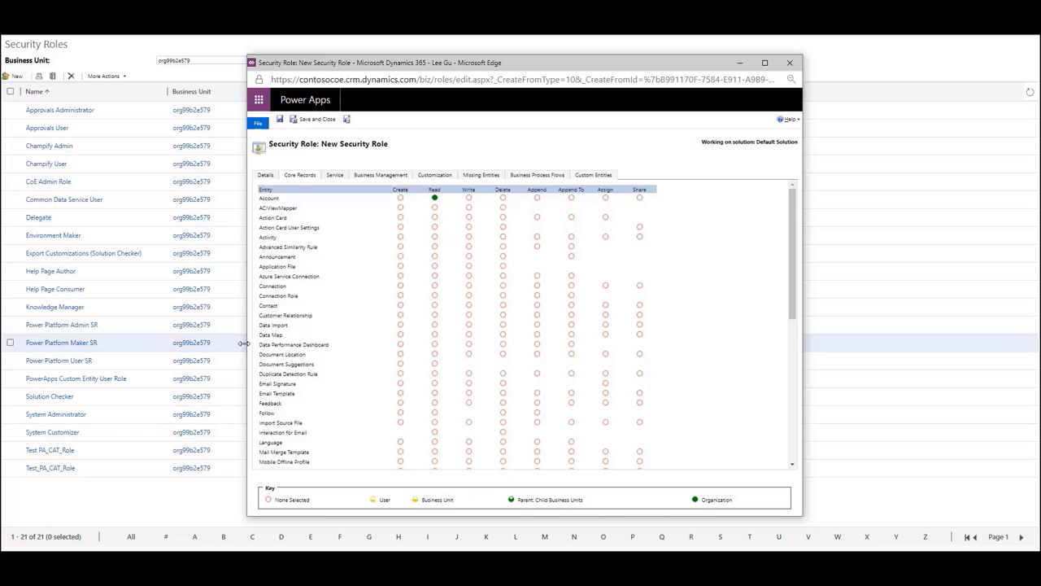
left_click(268, 202)
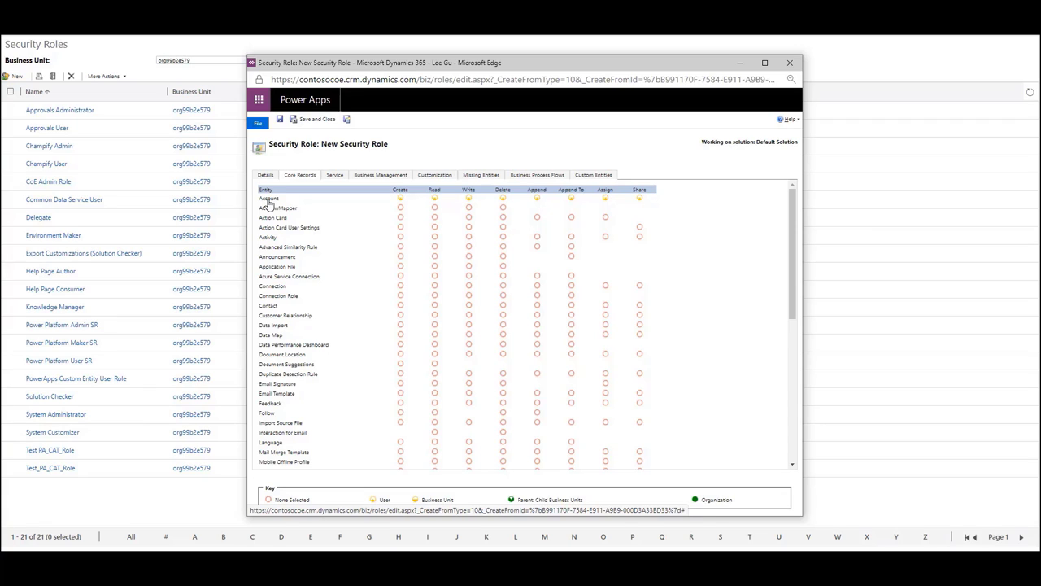
left_click(268, 201)
Step: Grant Organization-level access for every privilege on the COE Settings custom entity, and save and close the role
left_click(597, 178)
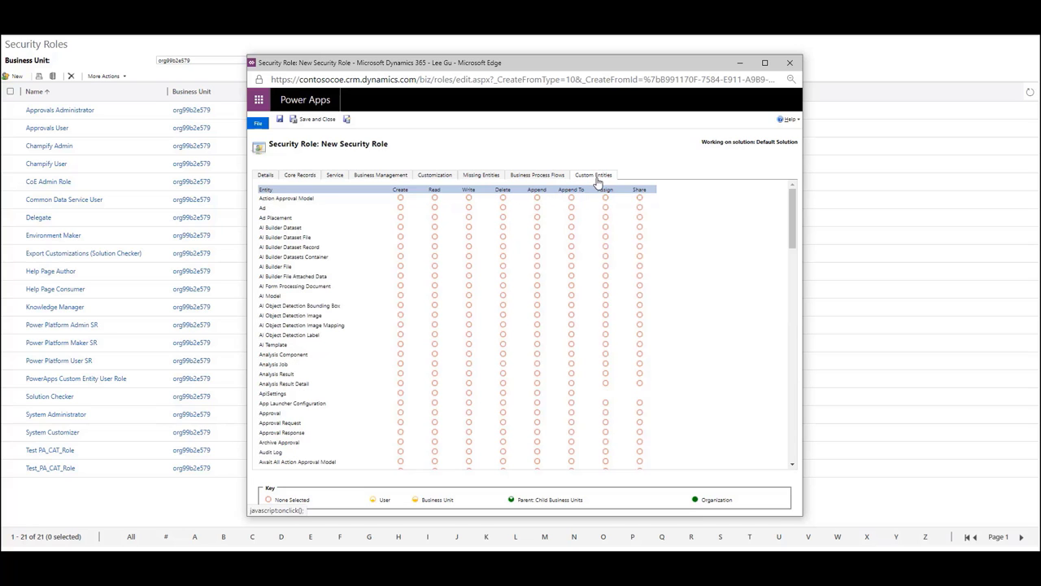
scroll(341, 348, "down", 5)
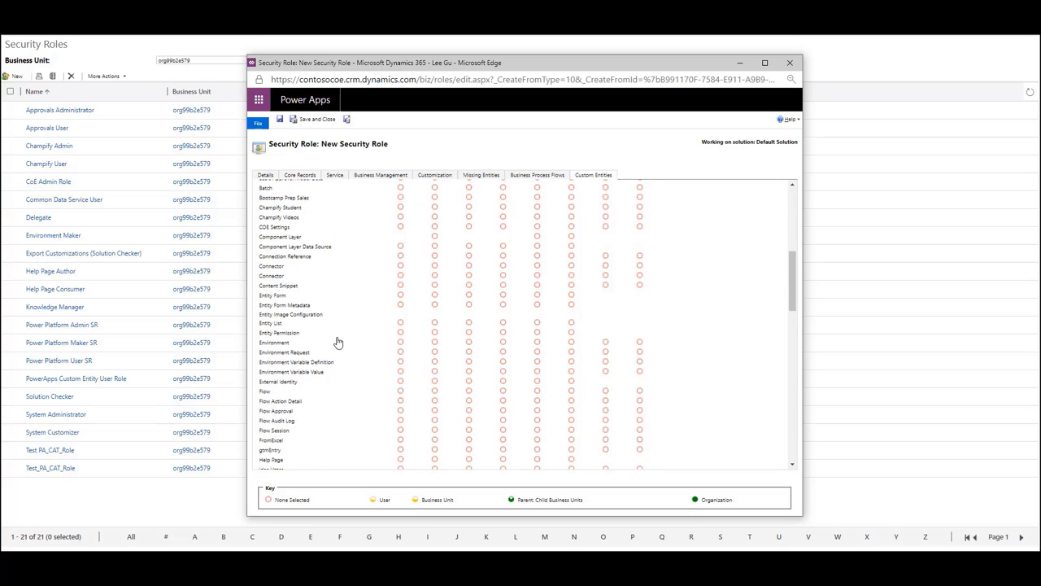
left_click(285, 230)
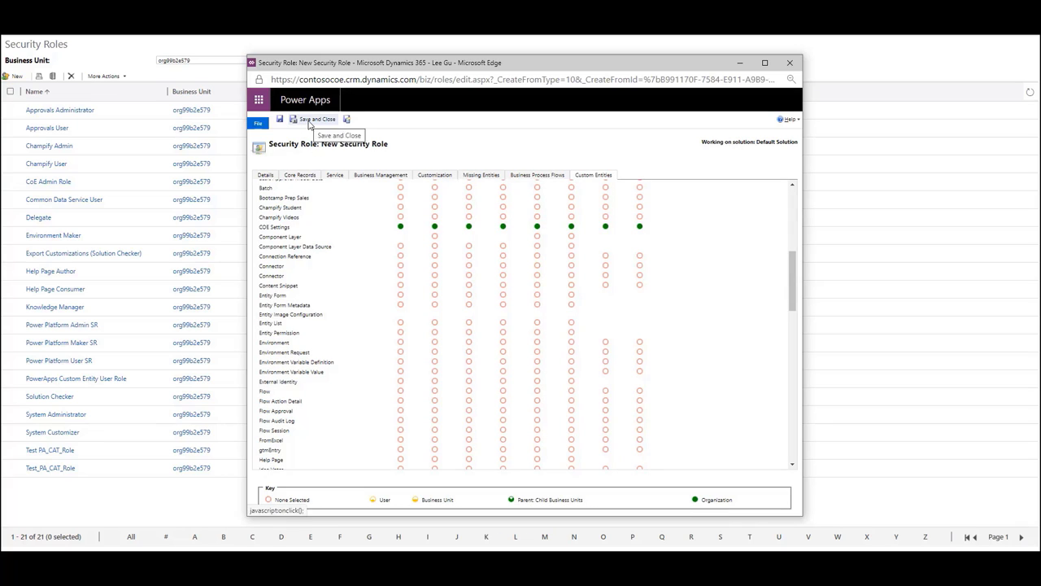
left_click(309, 122)
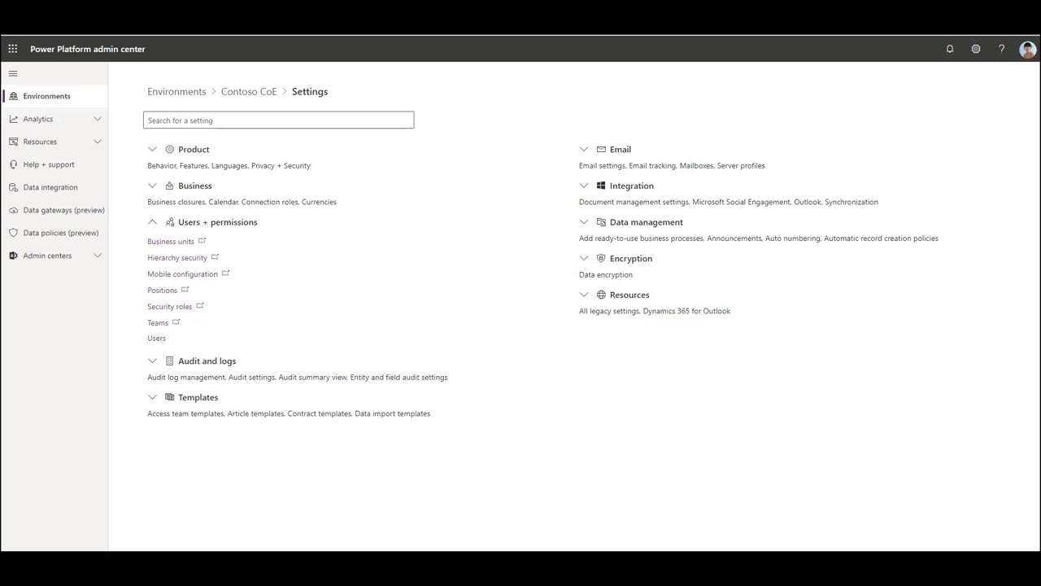
Step: Assign the CoE Maker Security Role to the third enabled user of the Contoso CoE environment in Dynamics 365
left_click(156, 339)
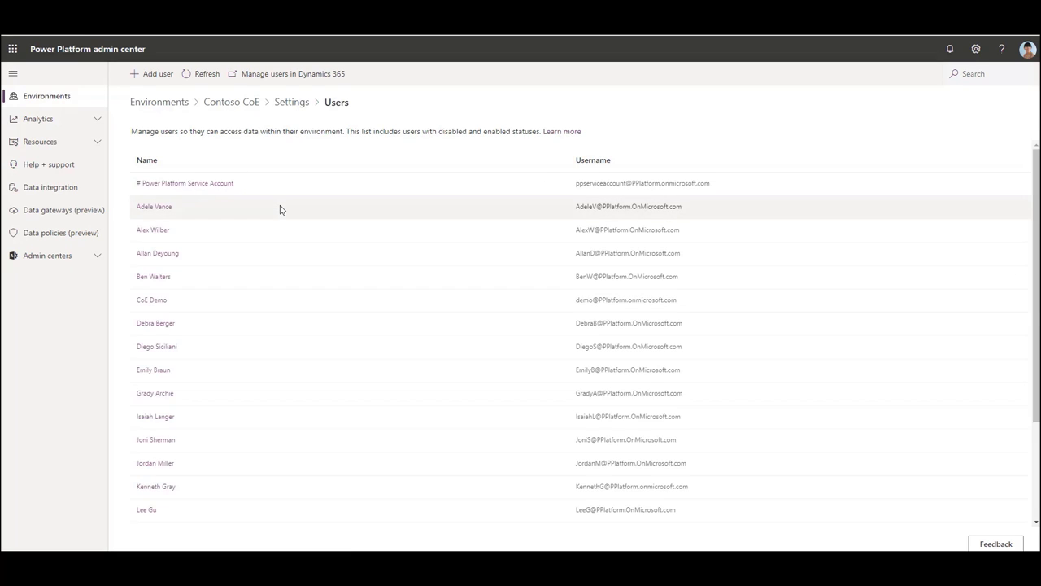
left_click(281, 74)
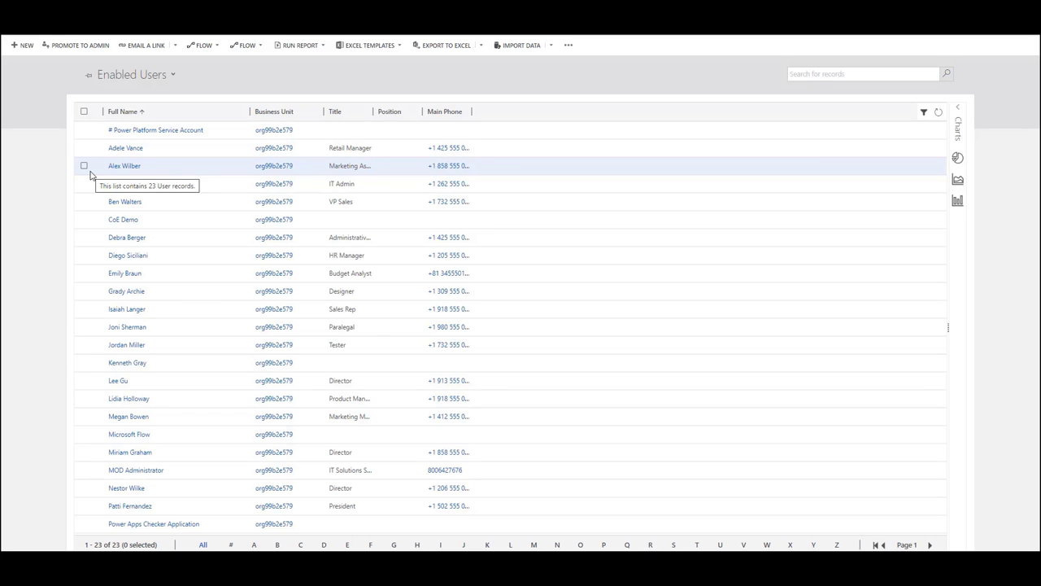
left_click(84, 167)
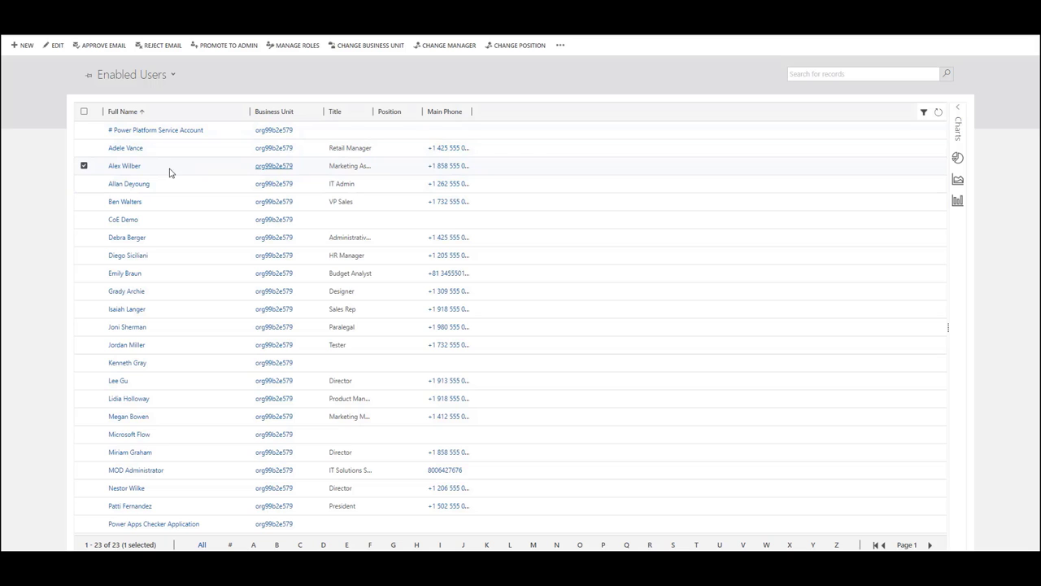
left_click(294, 50)
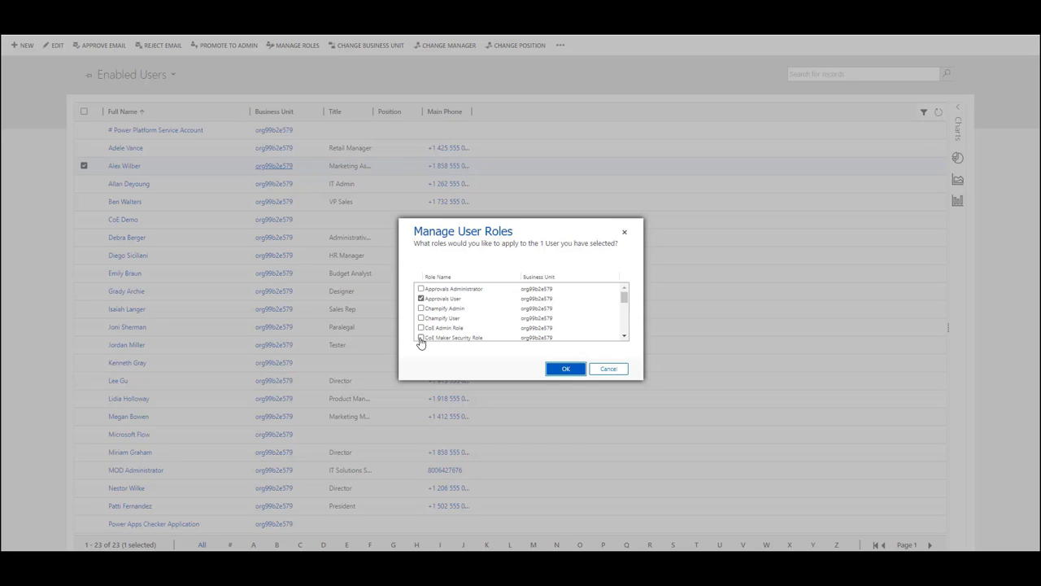
left_click(421, 339)
left_click(557, 370)
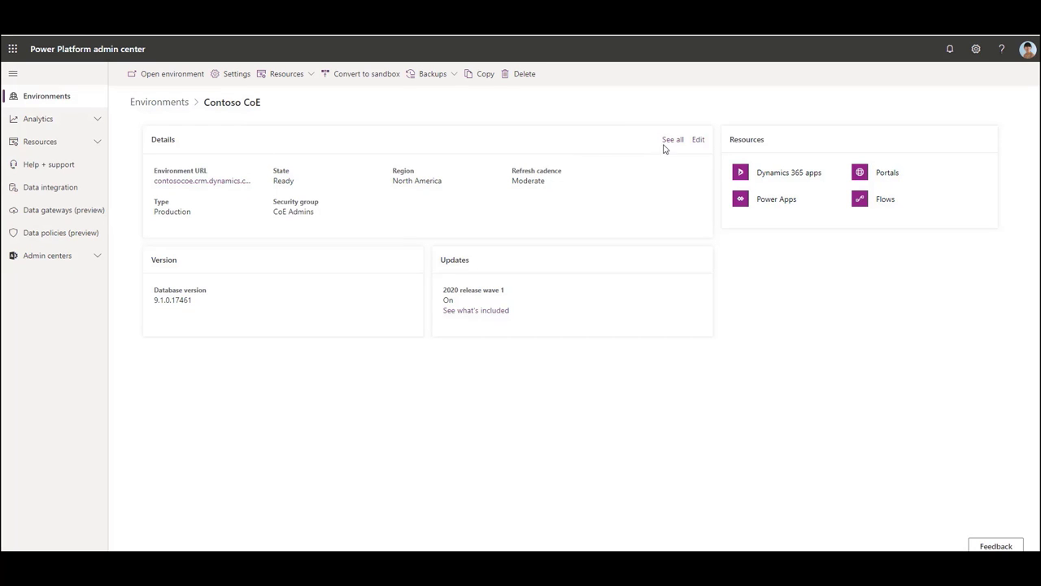
Step: Examine the refresh cadence choices in Contoso CoE's details and the linked documentation, highlighting the Frequent and Moderate settings for canvas app authoring
left_click(697, 141)
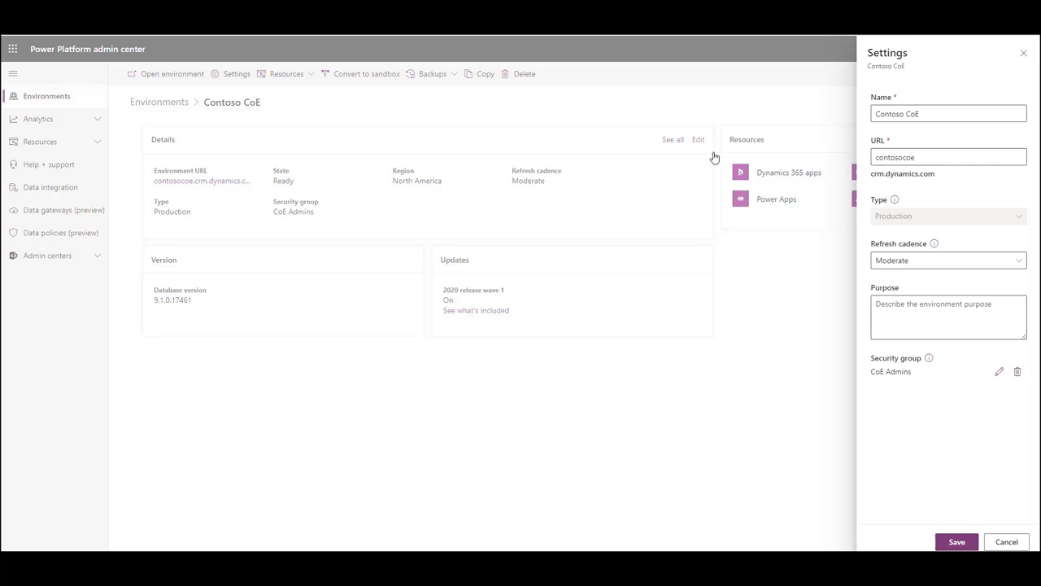
left_click(939, 264)
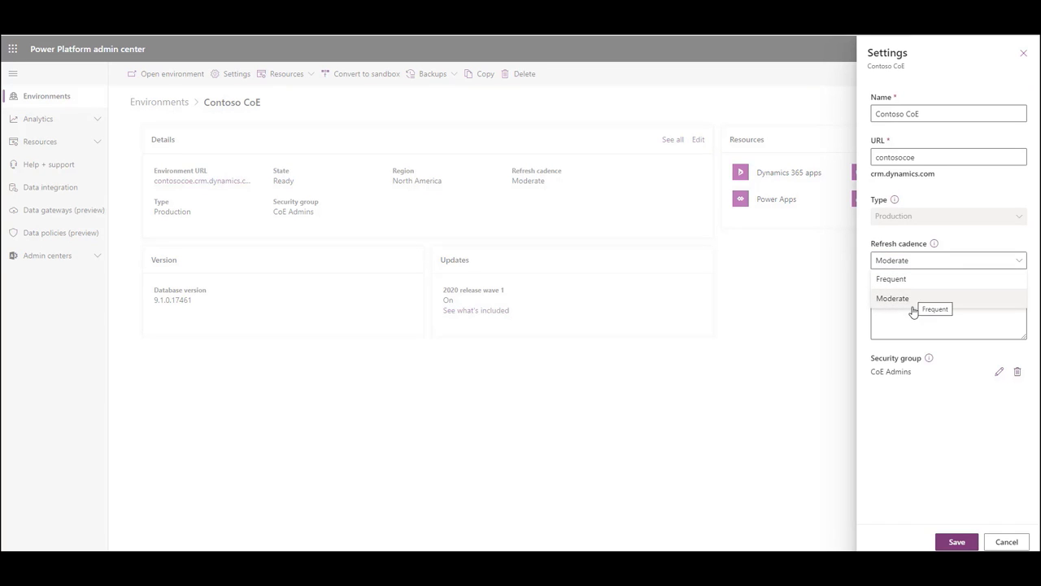
left_click(935, 245)
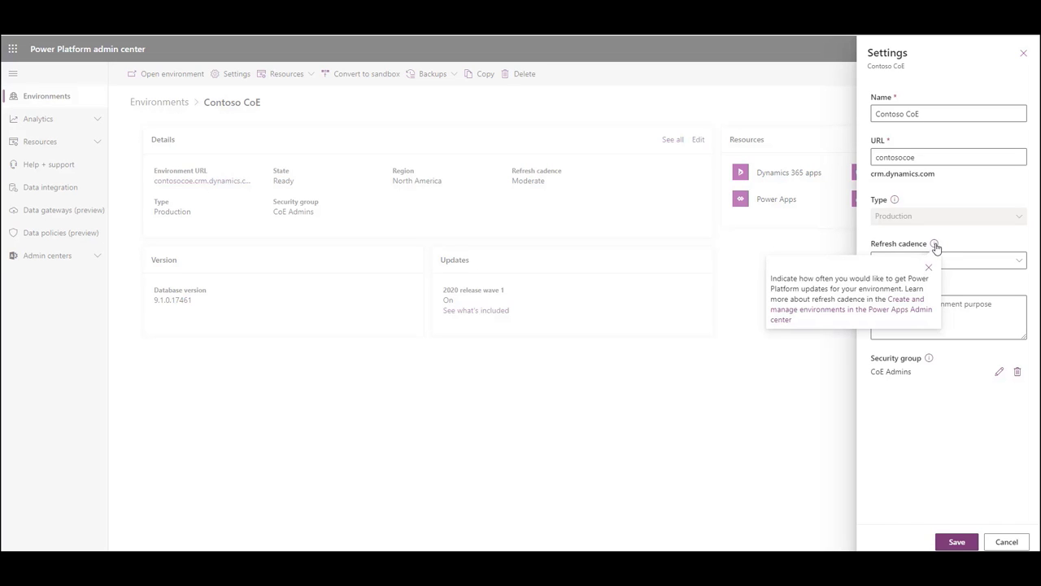
left_click(916, 303)
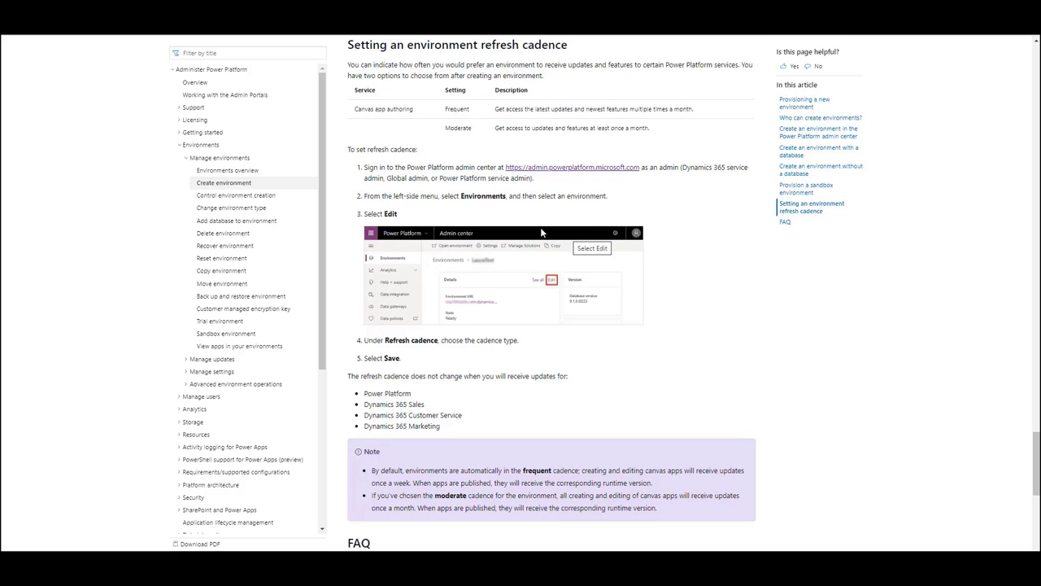
left_click_drag(356, 109, 419, 112)
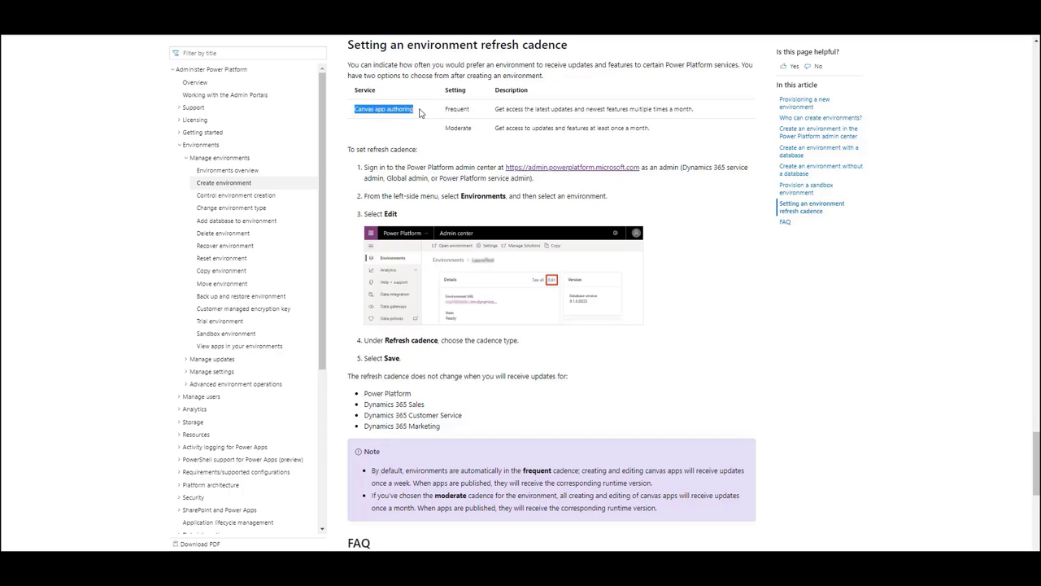
left_click_drag(420, 112, 473, 133)
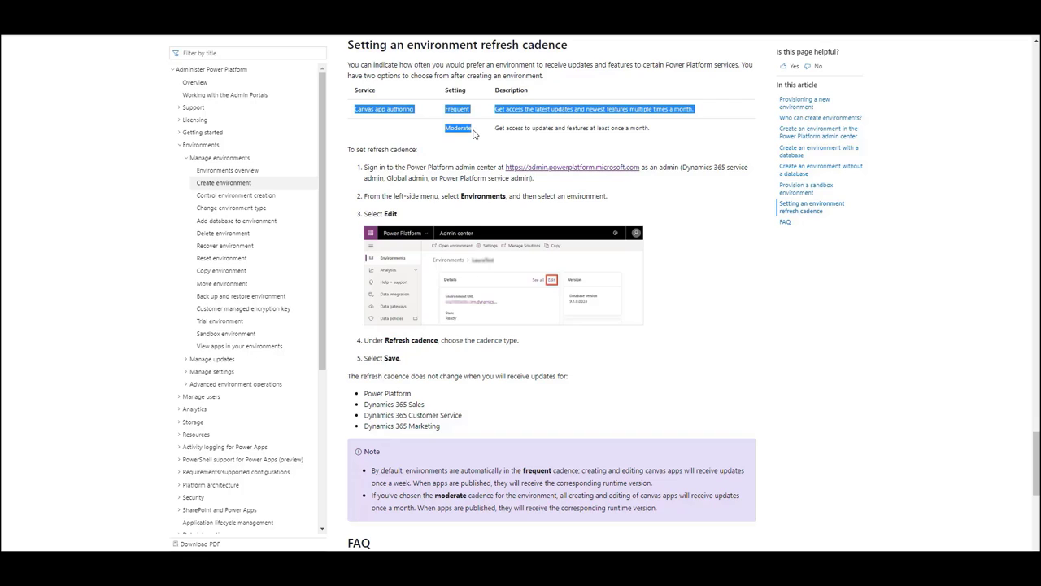